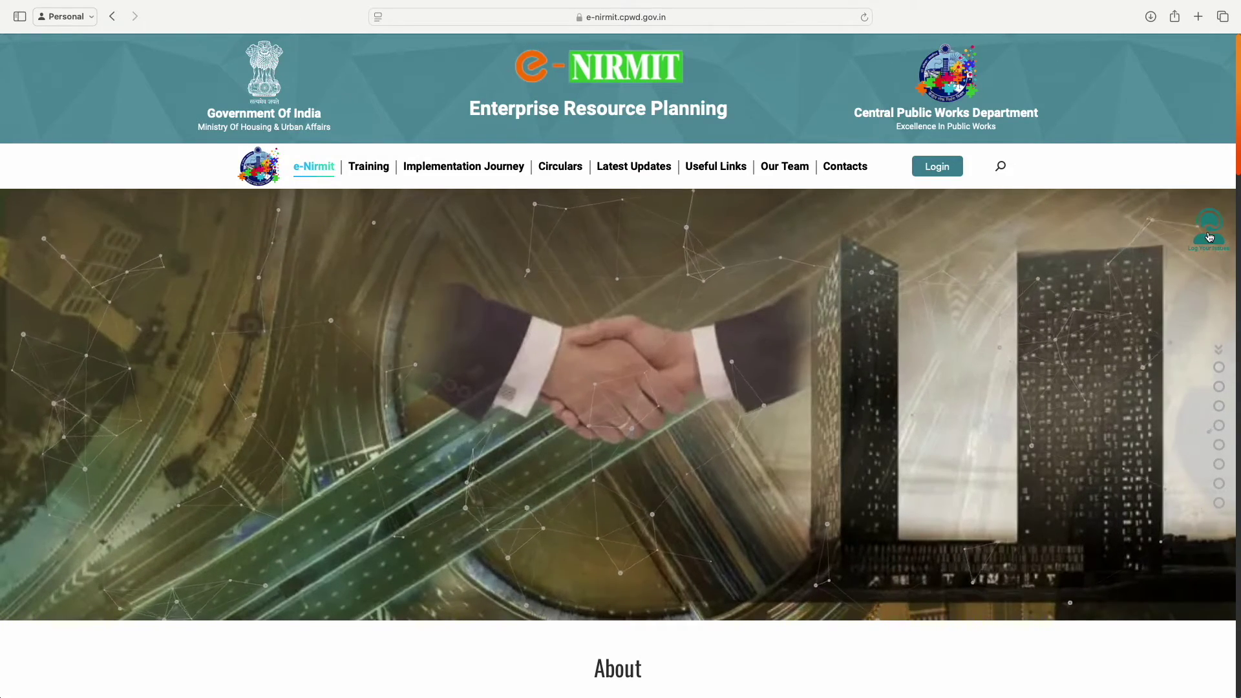
Zoom in on the e-Nirmit CPWD Enterprise Resource Planning home page.
key("super+equal")
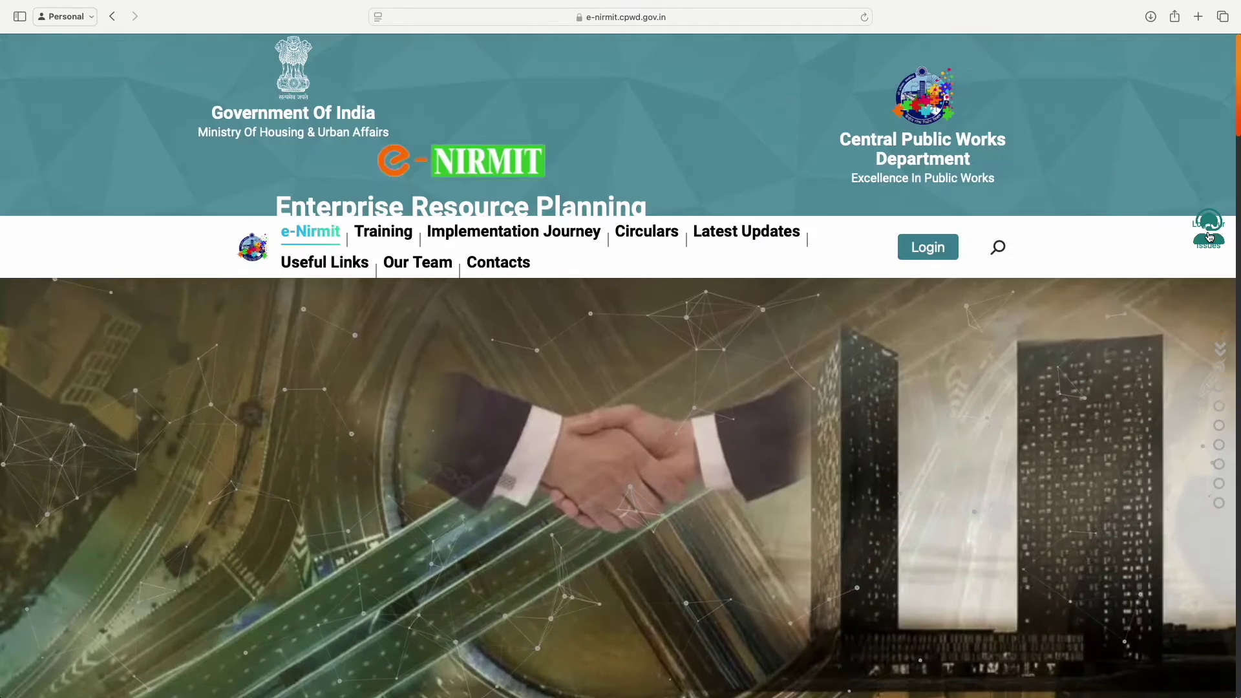
Open the ITSM tool from the floating icon and sign in with saved credentials plus the captcha code.
key("super+minus")
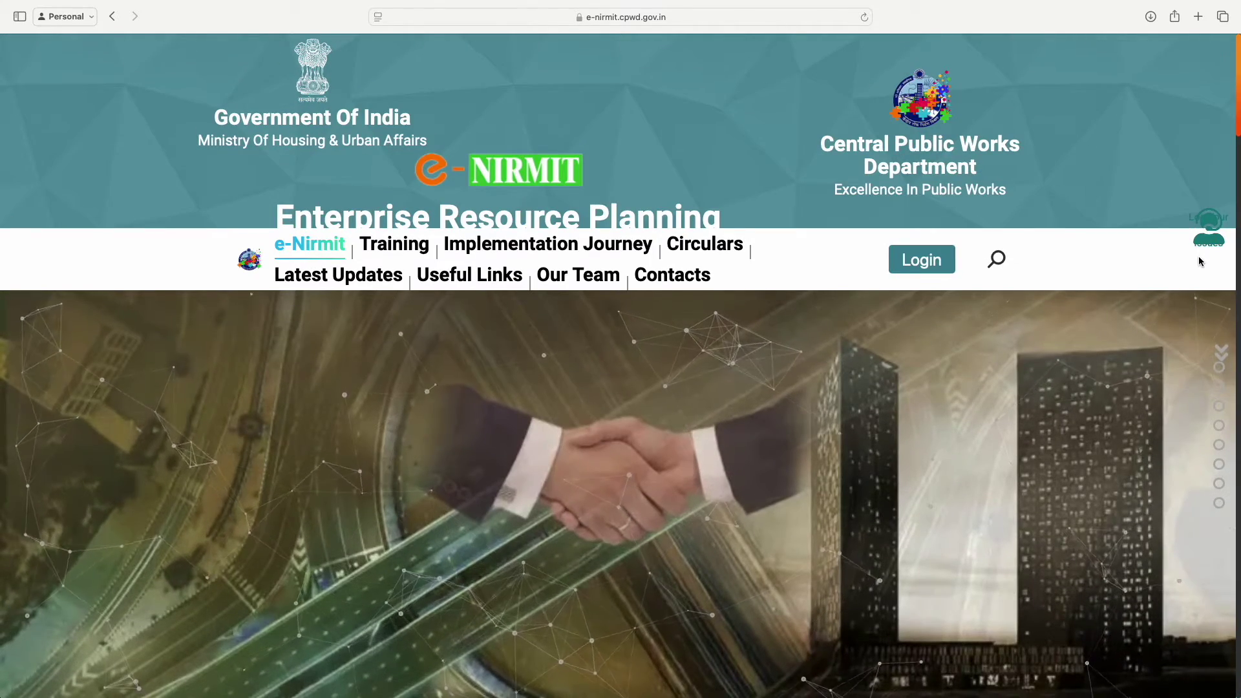
key("super+equal")
key("super+minus")
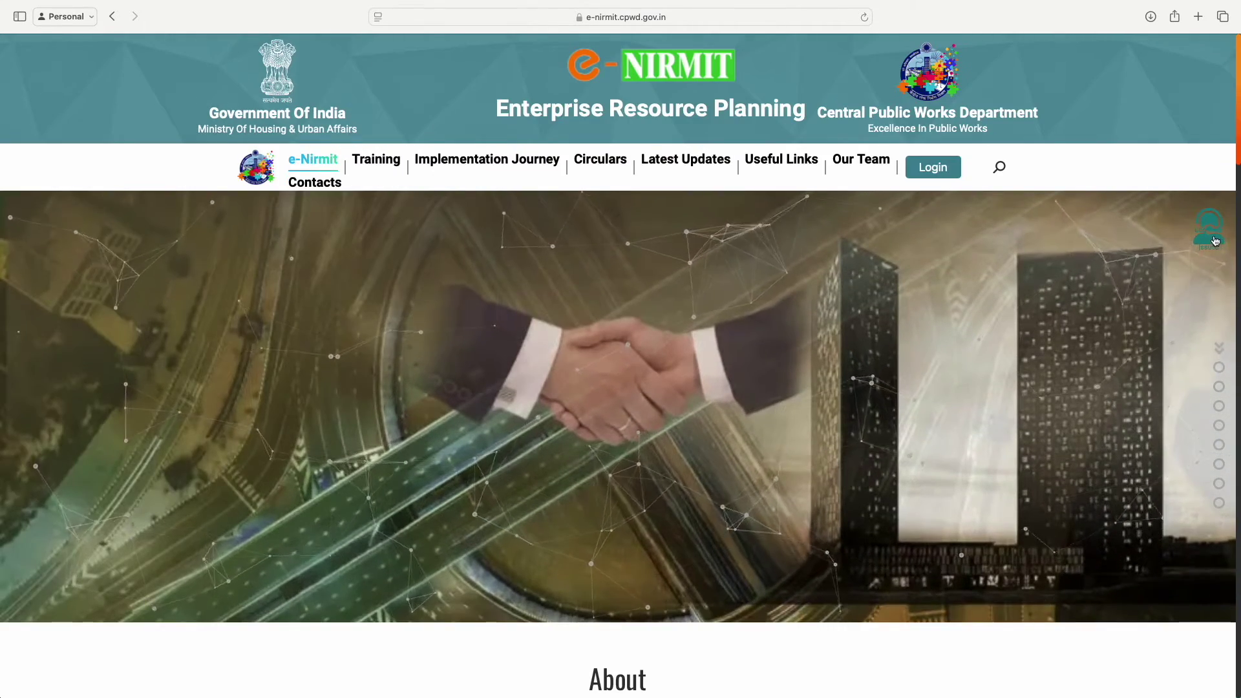
left_click(1214, 240)
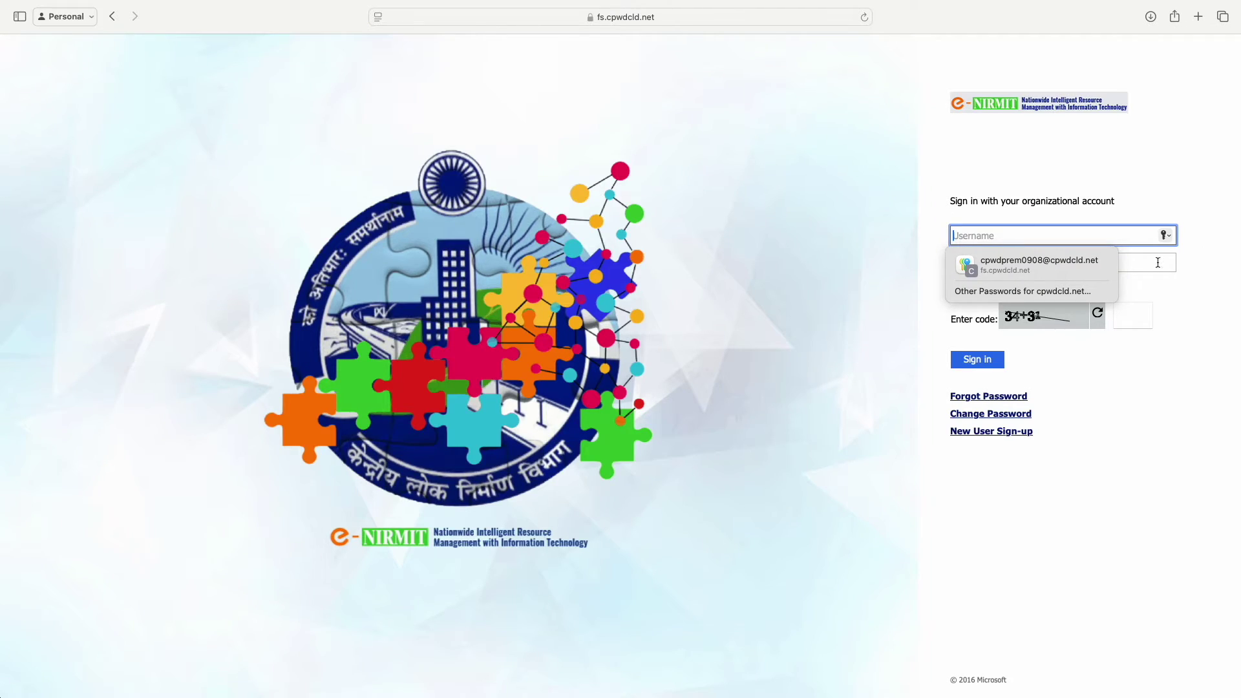
left_click(1073, 268)
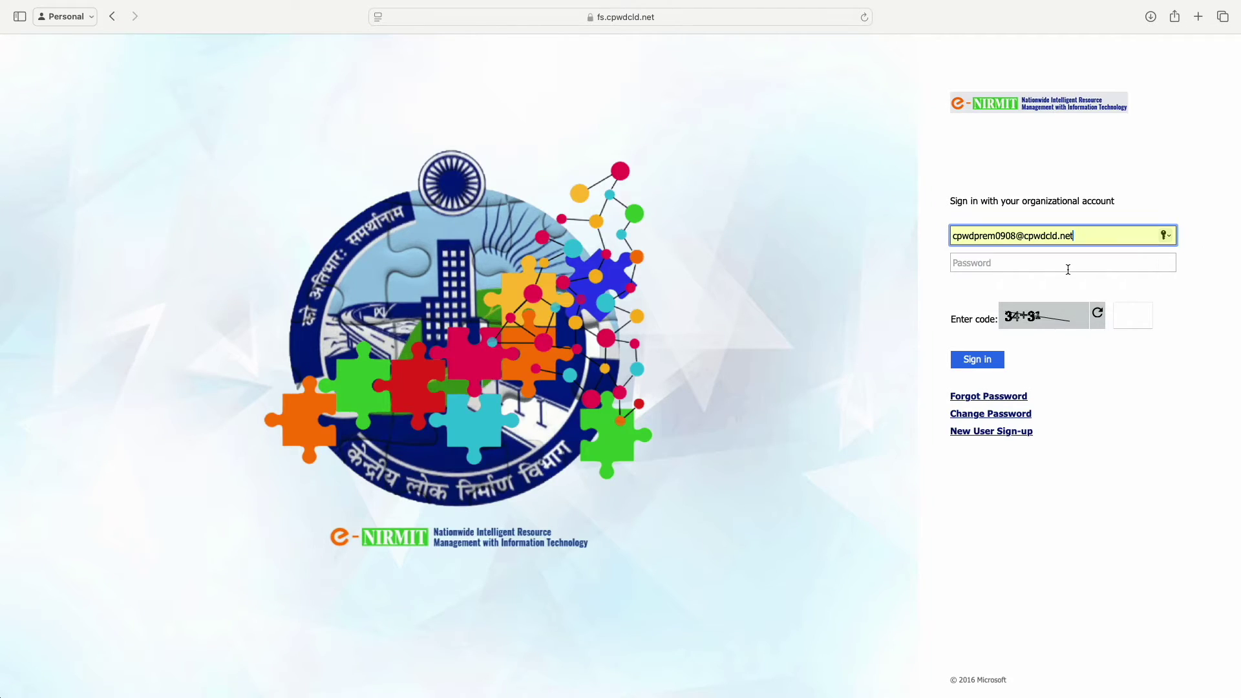
left_click(1065, 265)
left_click(1086, 290)
left_click(1136, 322)
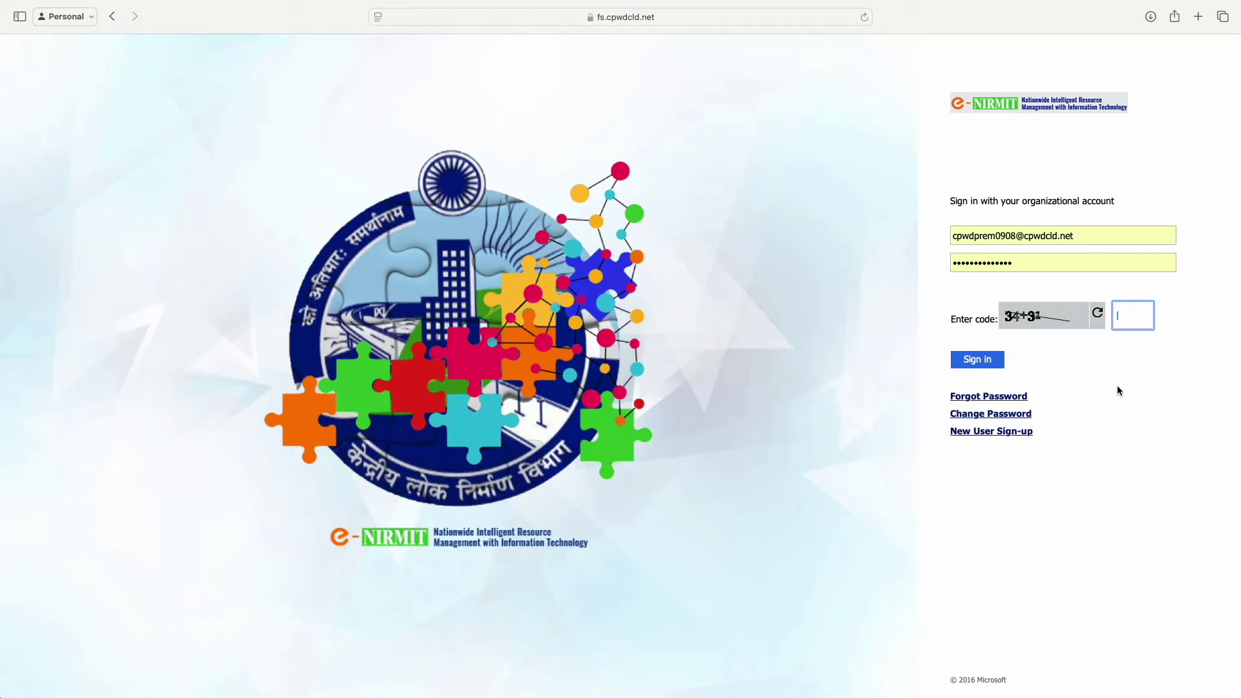
type("65")
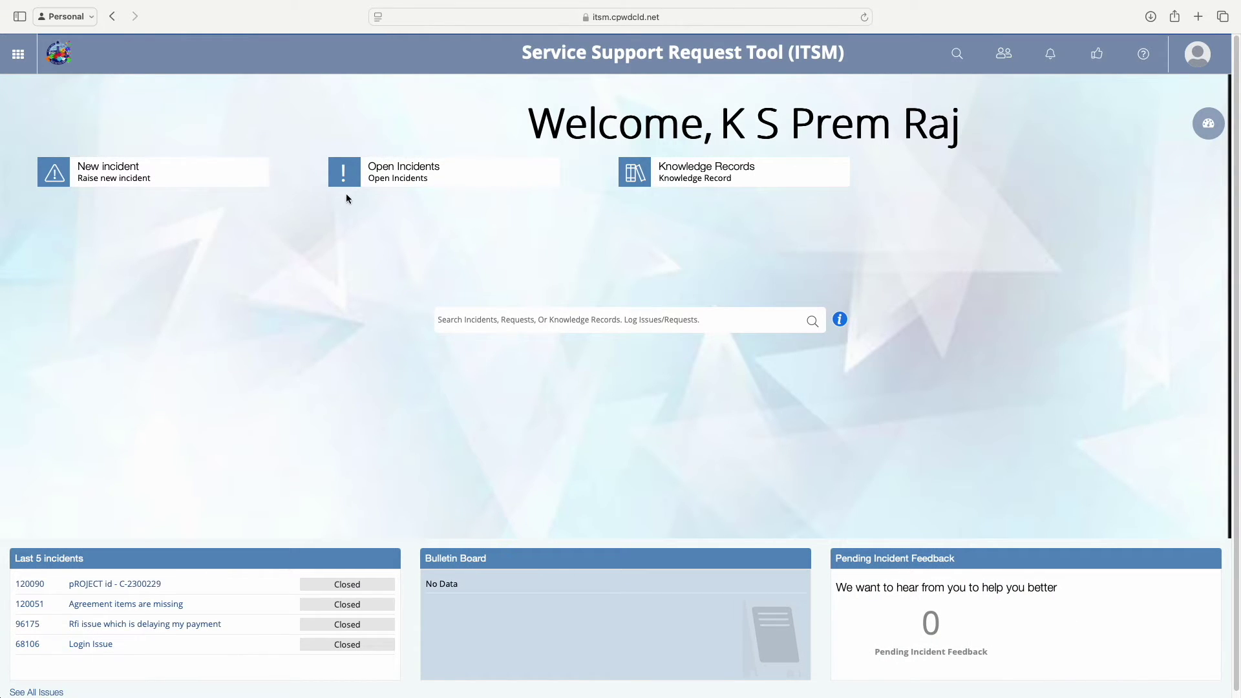
Create a new incident whose symptom says EE-returned RFI items like 32.1 and 59 are missing from emo 2.
left_click(117, 165)
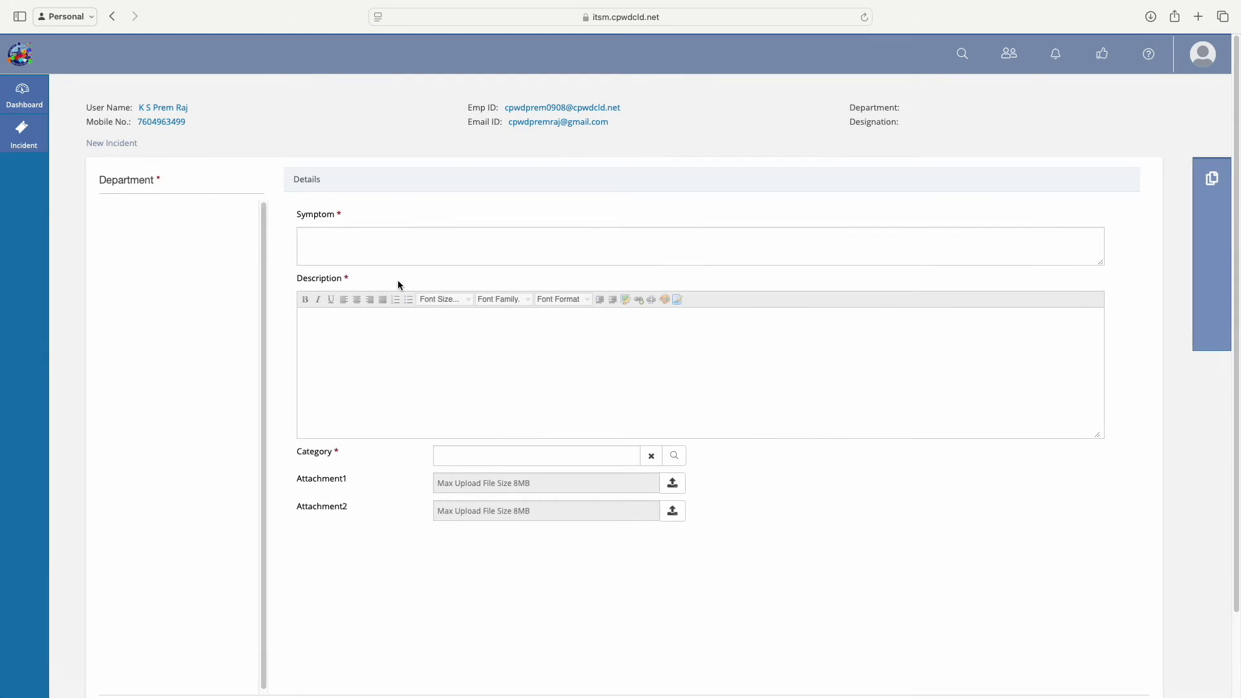
left_click(440, 255)
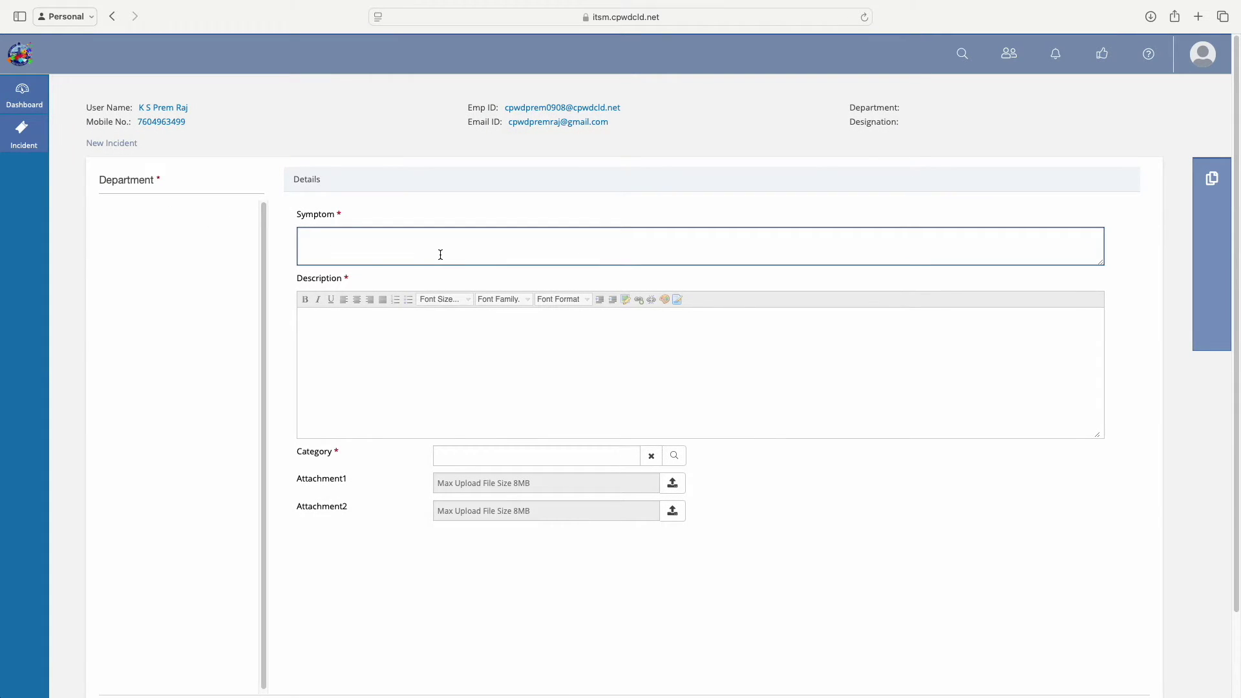
type("Some of the RFI ar")
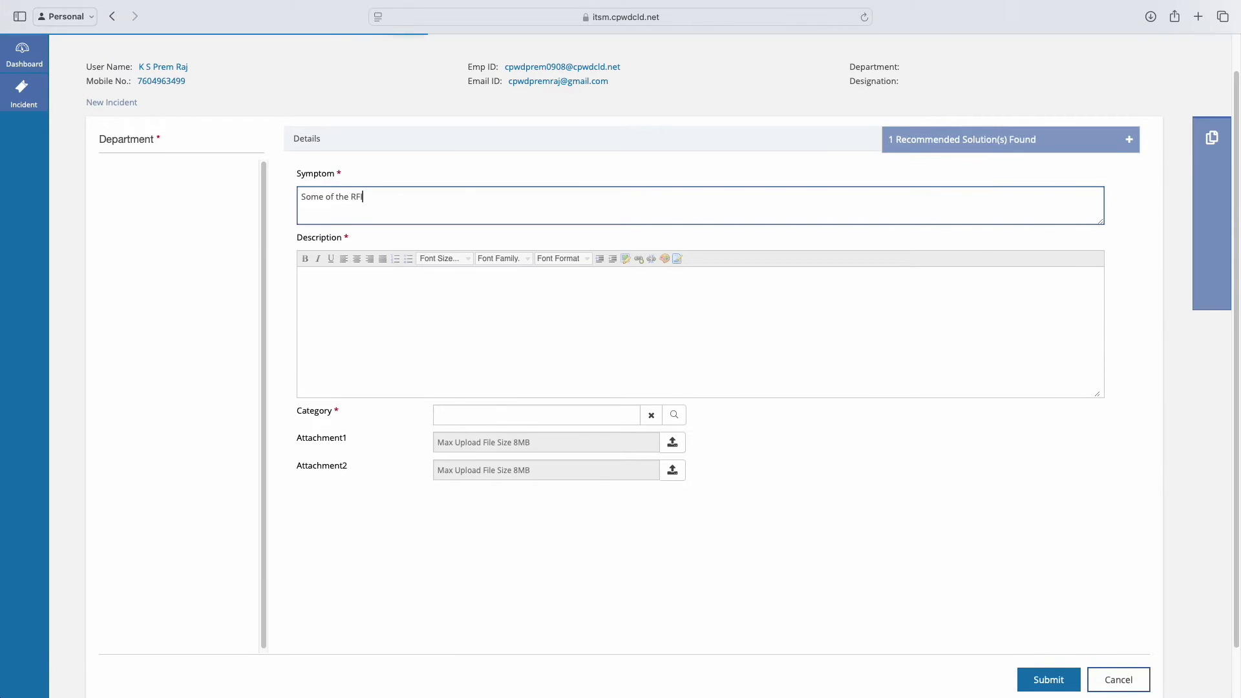
key("BackSpace")
key("BackSpace")
type("which is seen an")
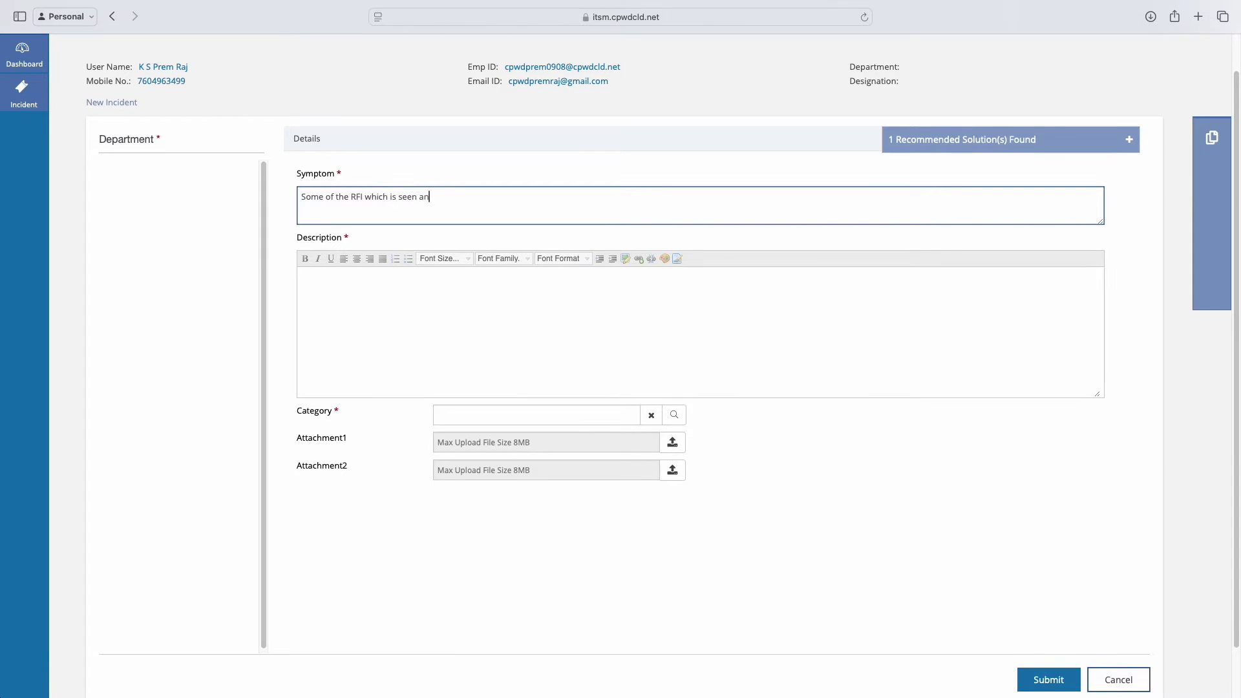
type("d returned by EE, is missing in emo 2 crea")
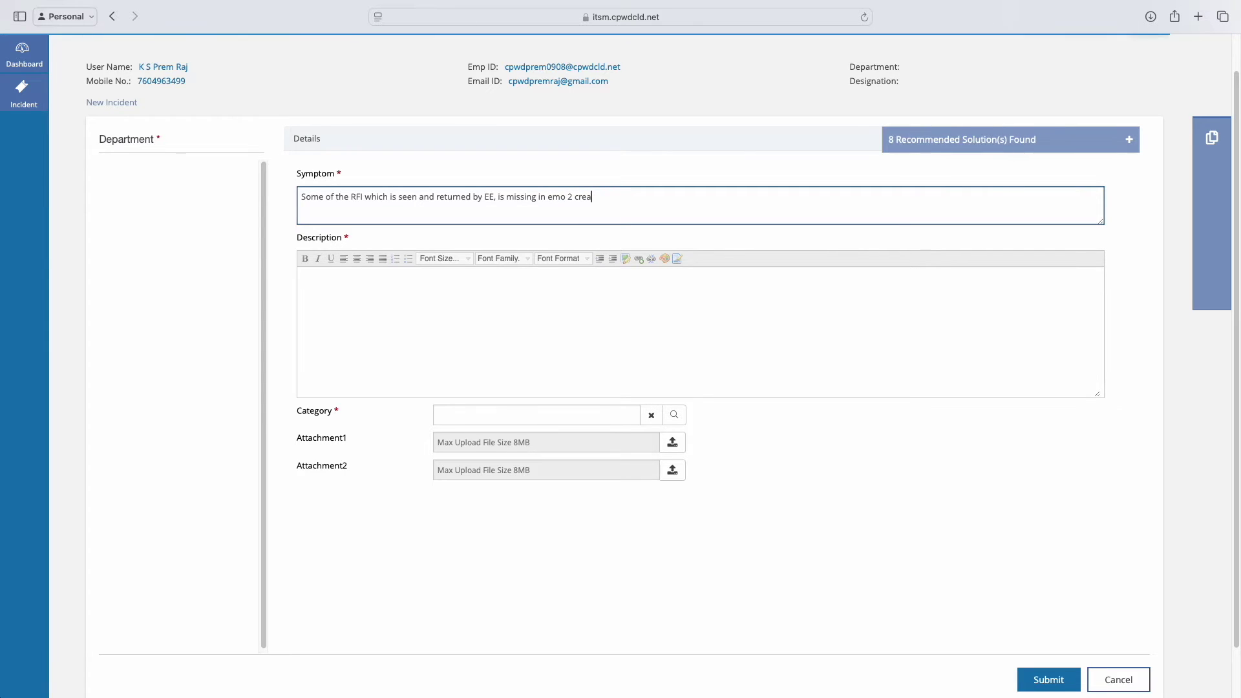
type("ted by me. Item such as ")
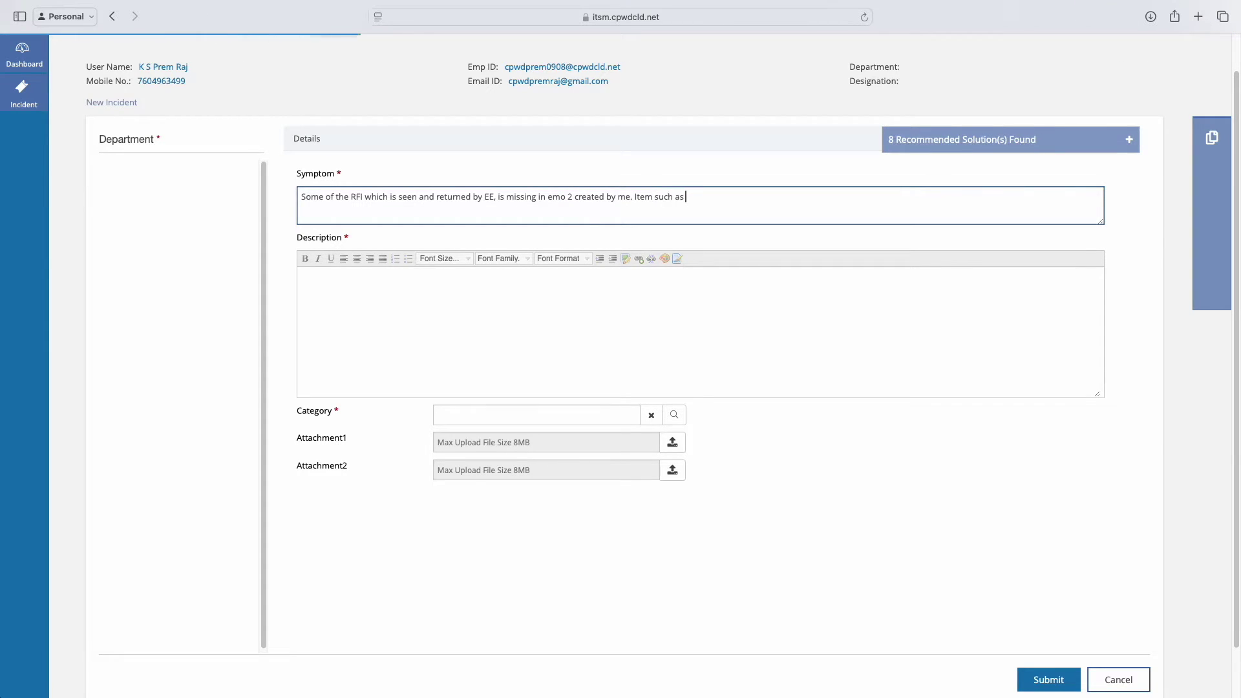
type("32.1, 59 are missing. Act. item no. 10/EE/CCD/2023-24")
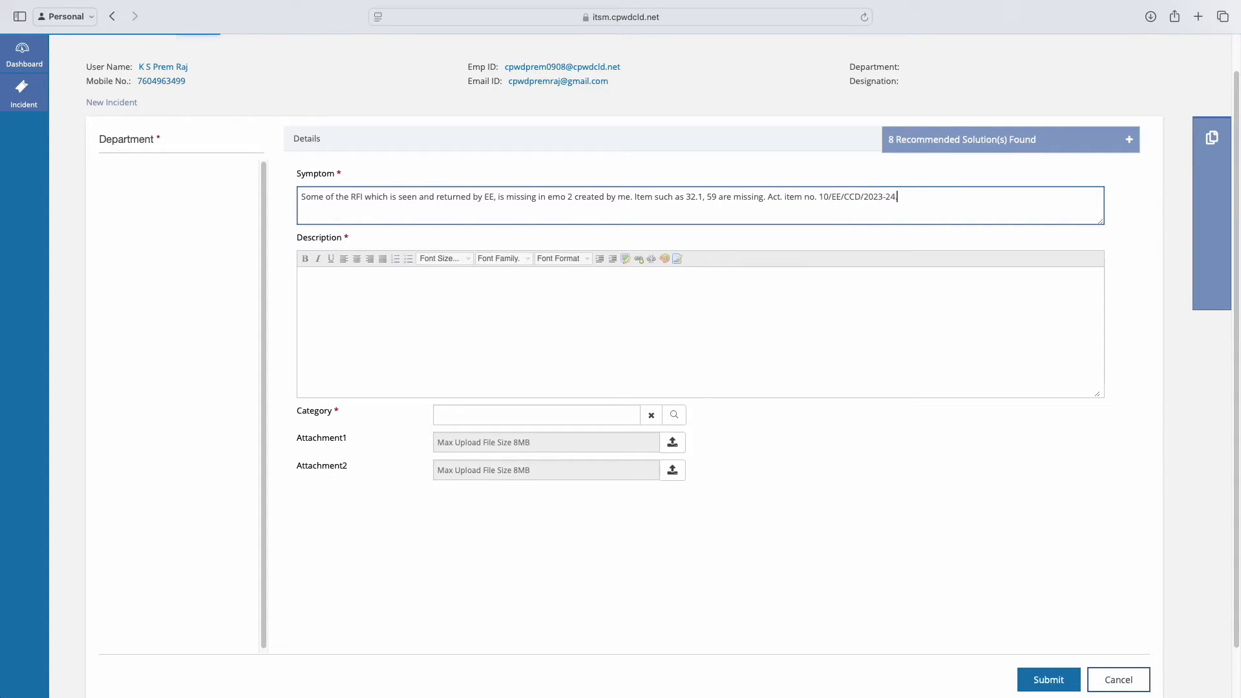
type(".")
left_click(357, 296)
Copy the symptom text into the incident's description box.
left_click(349, 199)
key("super+a")
left_click(413, 309)
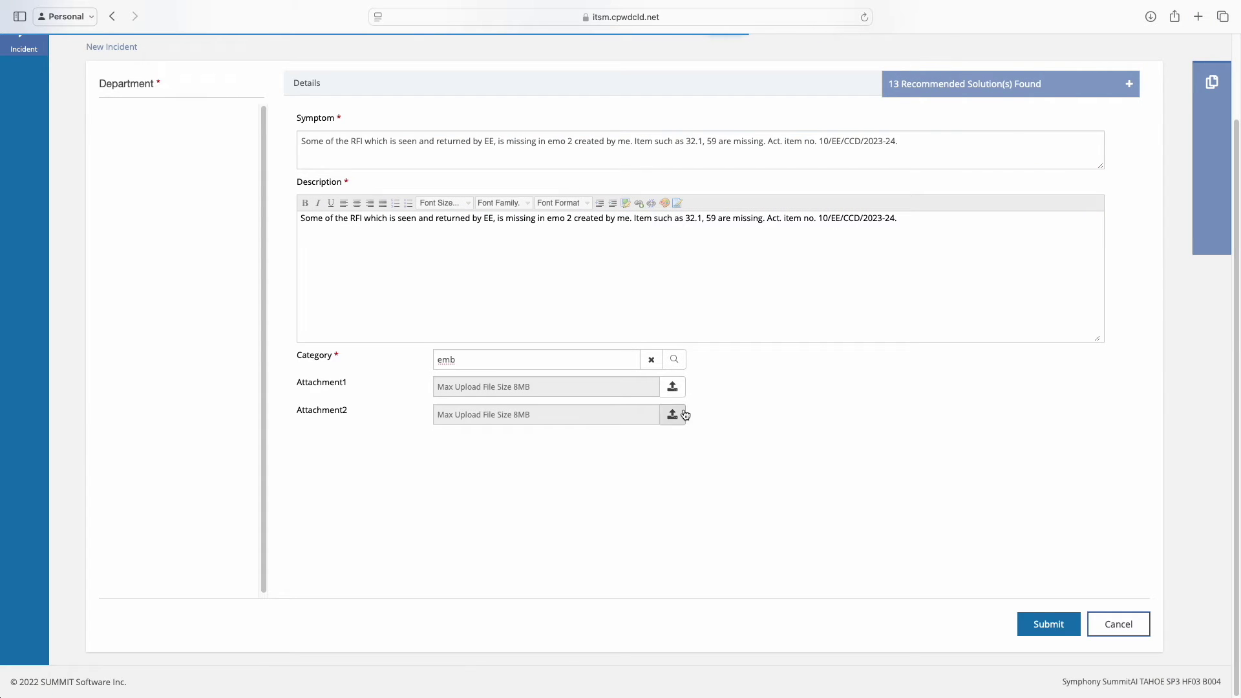
Upload eMB.pdf from recent files as the first attachment.
left_click(673, 415)
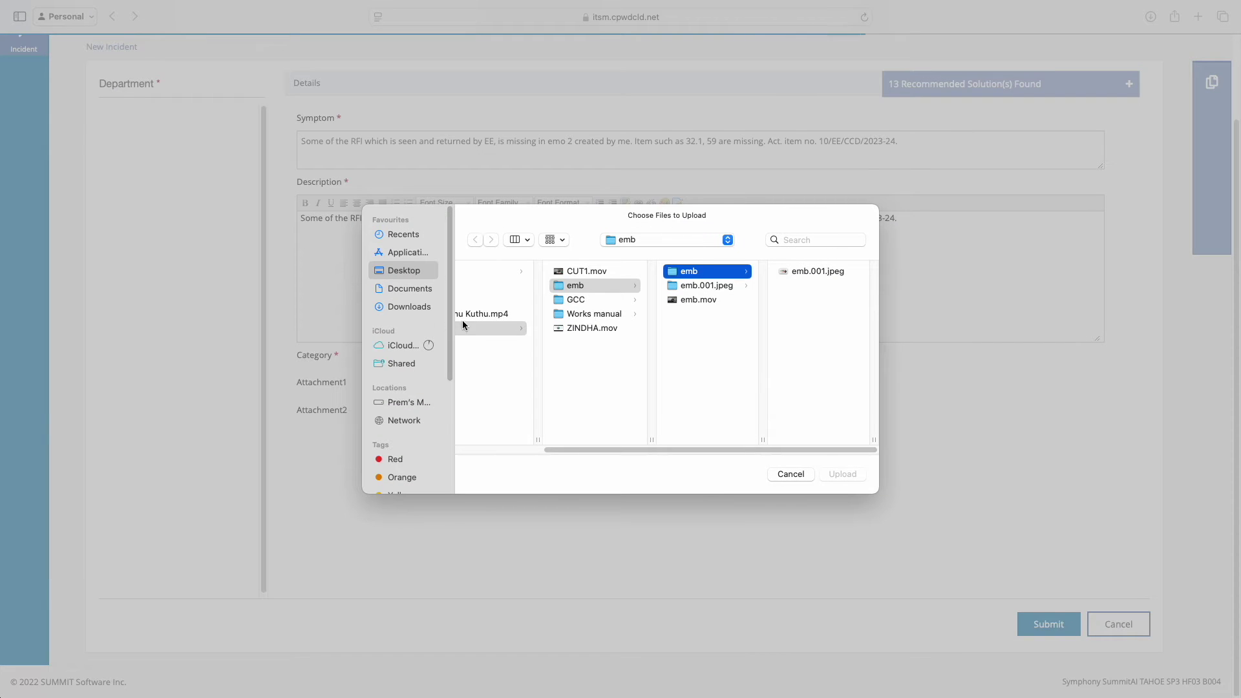
left_click(403, 234)
left_click(495, 313)
left_click(838, 472)
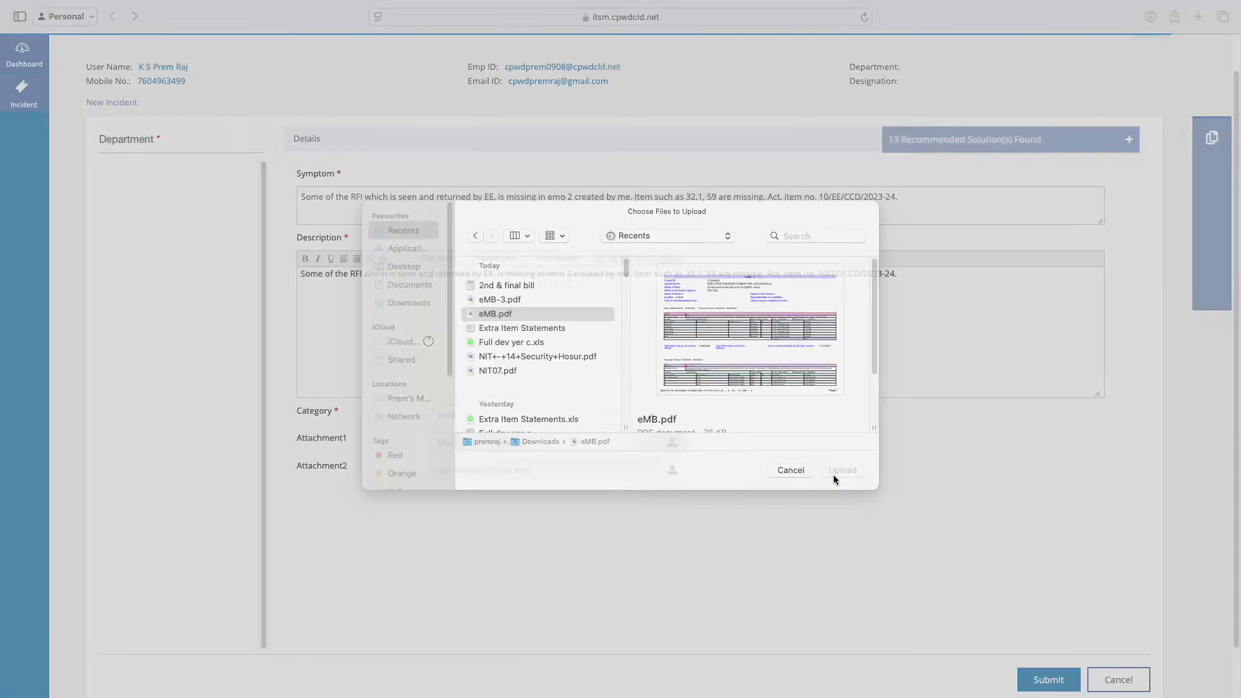
Set the Category to Request for Inspection (RFI) under the WLCM group.
key("Left")
key("Left")
type("-")
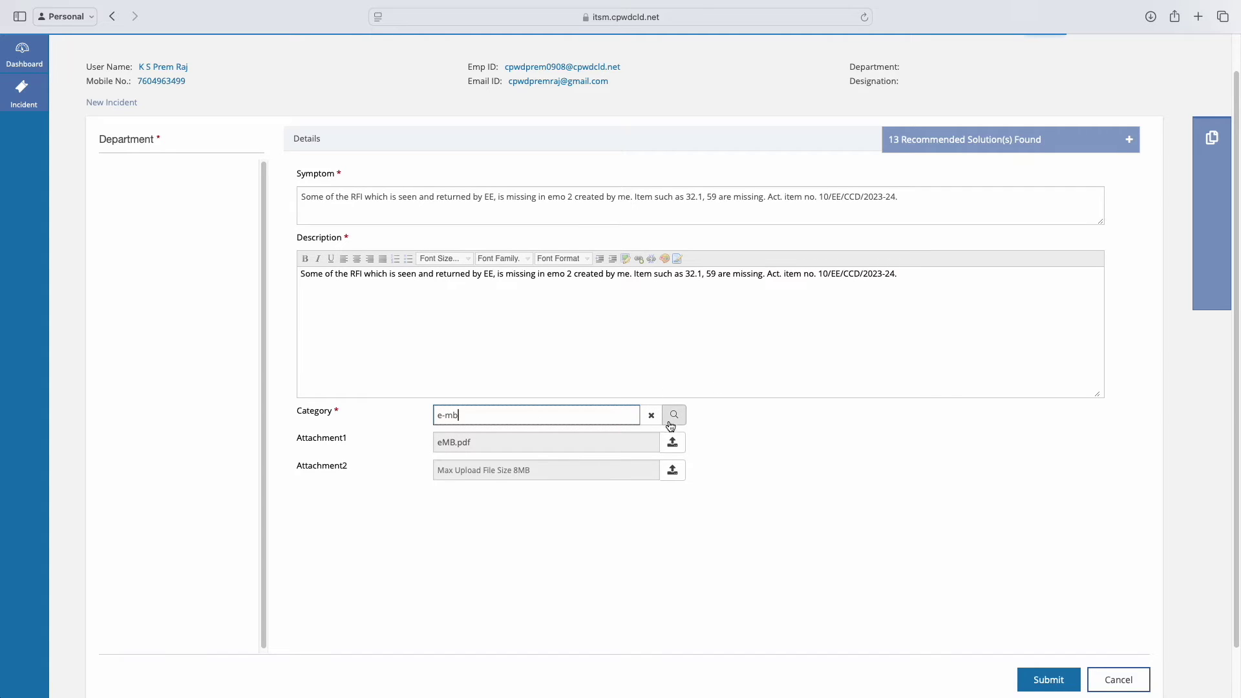
left_click(672, 417)
scroll(596, 363, "down", 3)
left_click(438, 397)
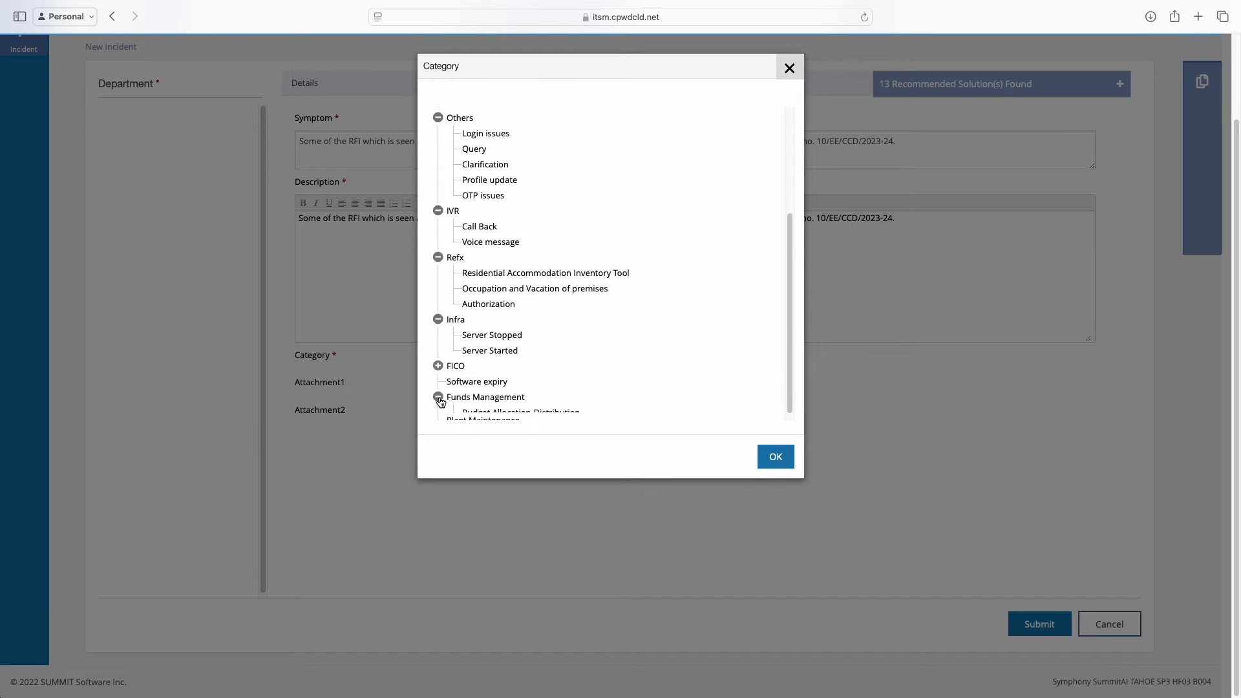
scroll(446, 393, "down", 1)
scroll(457, 338, "up", 5)
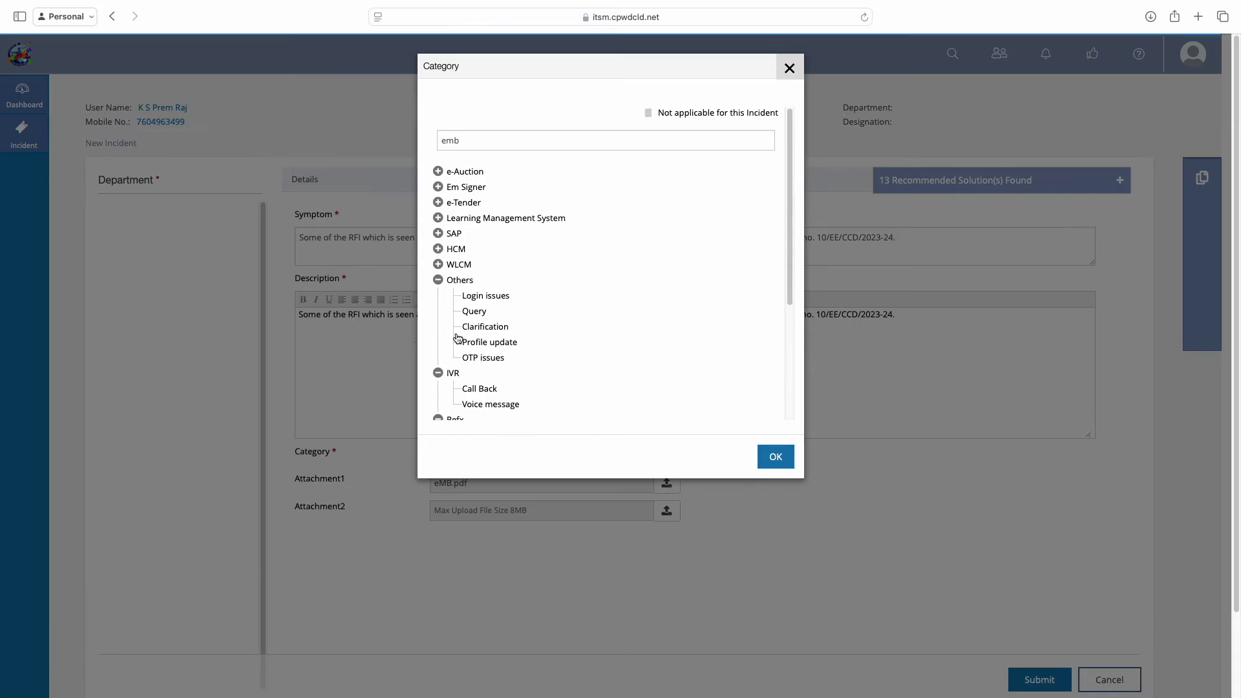
left_click(438, 265)
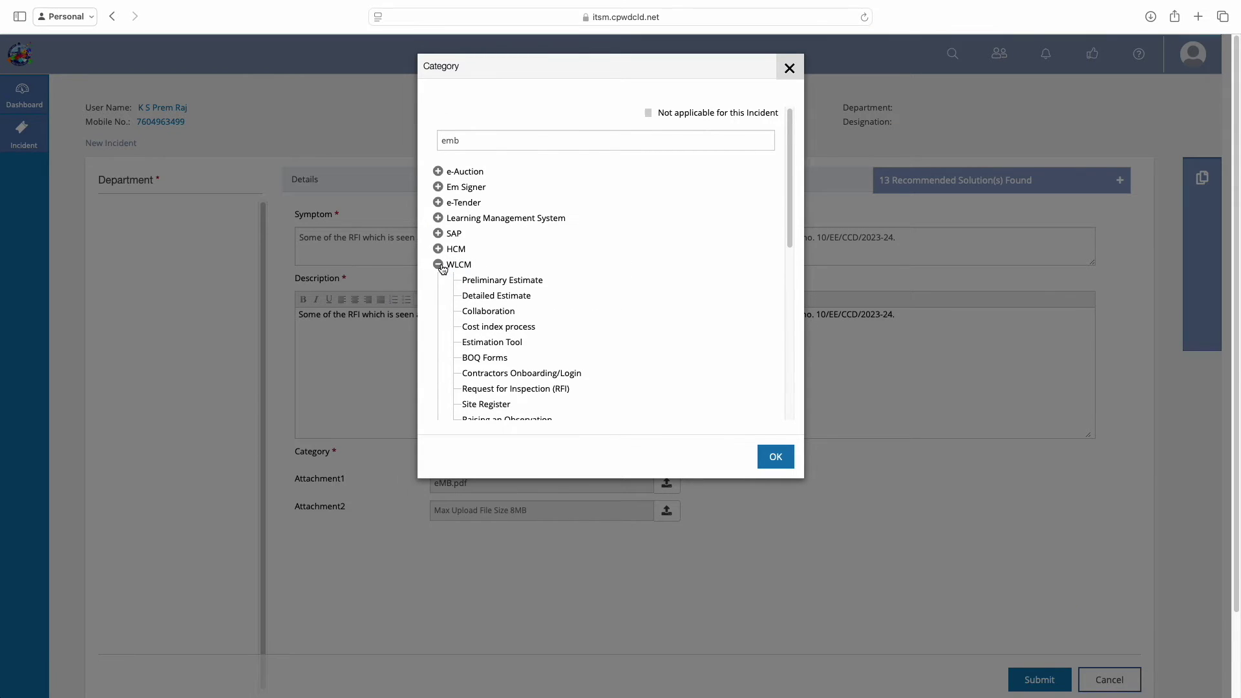
scroll(559, 383, "down", 3)
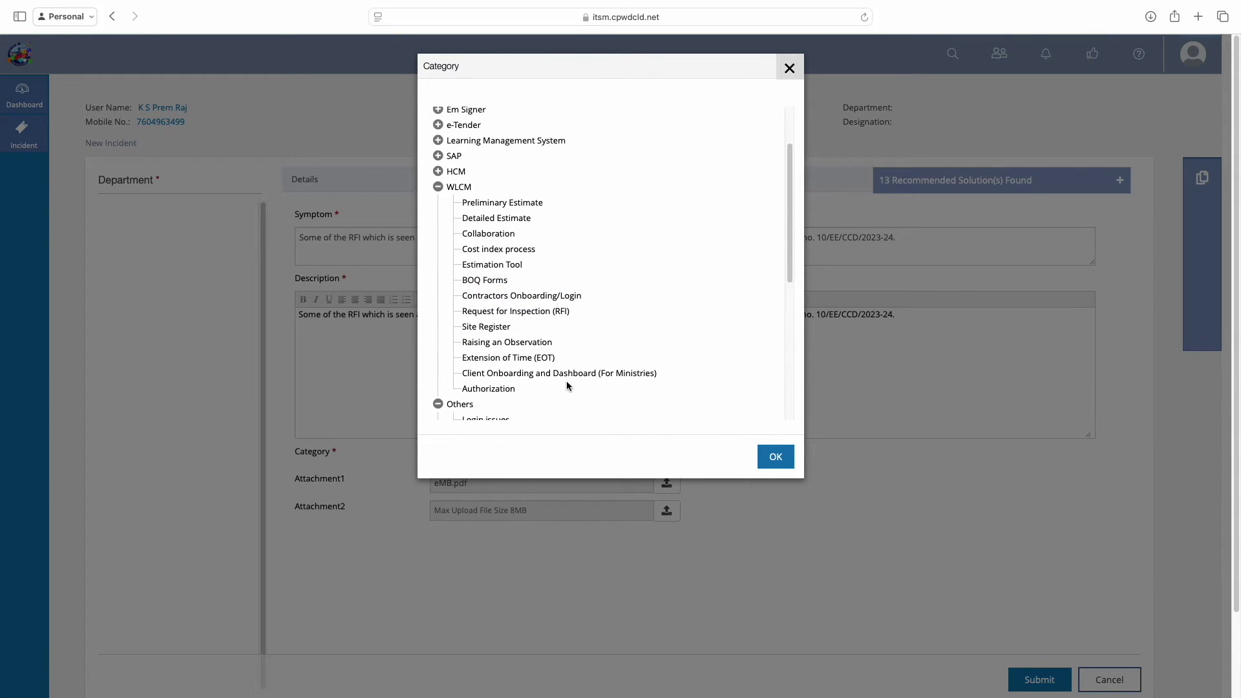
left_click(517, 312)
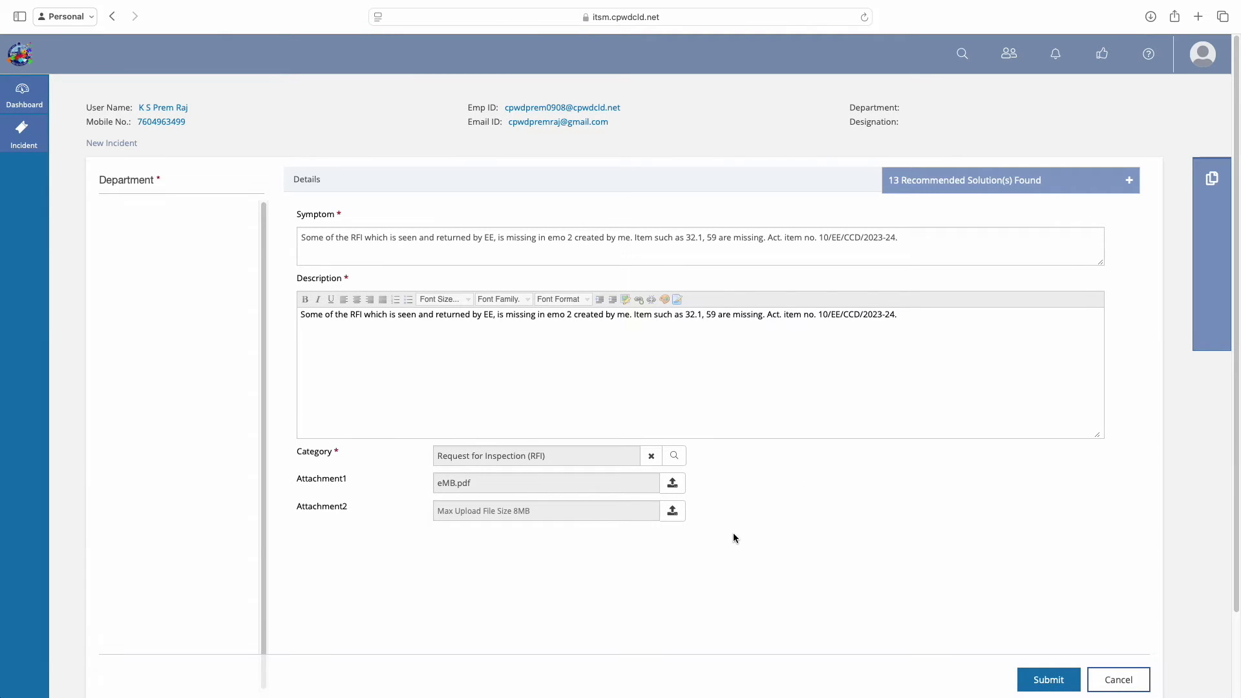
scroll(776, 519, "down", 2)
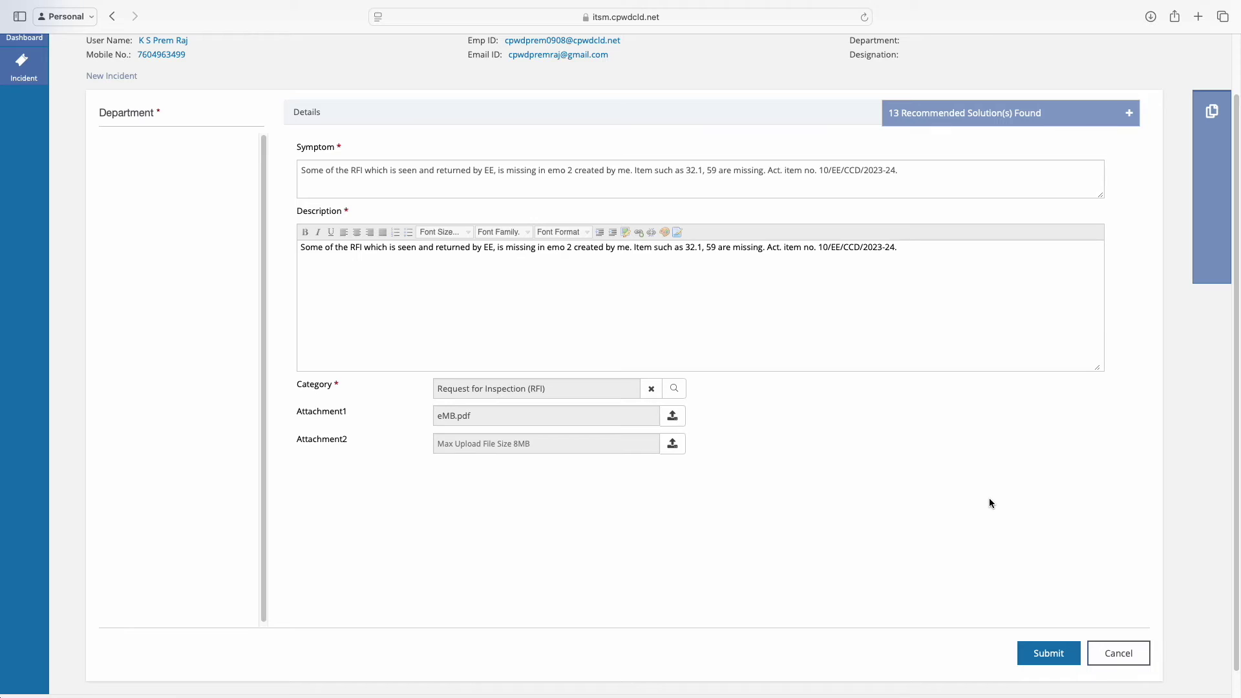
Submit the new RFI incident so it appears In-Progress on the dashboard.
scroll(982, 493, "down", 1)
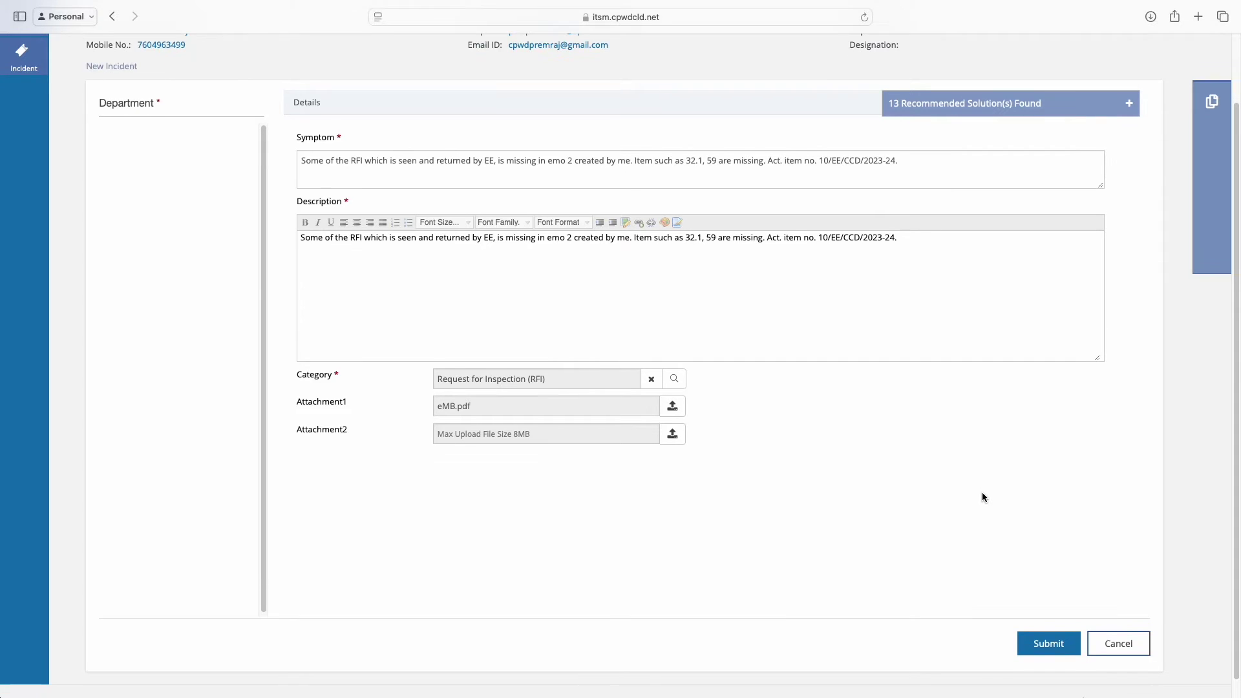
left_click(1044, 643)
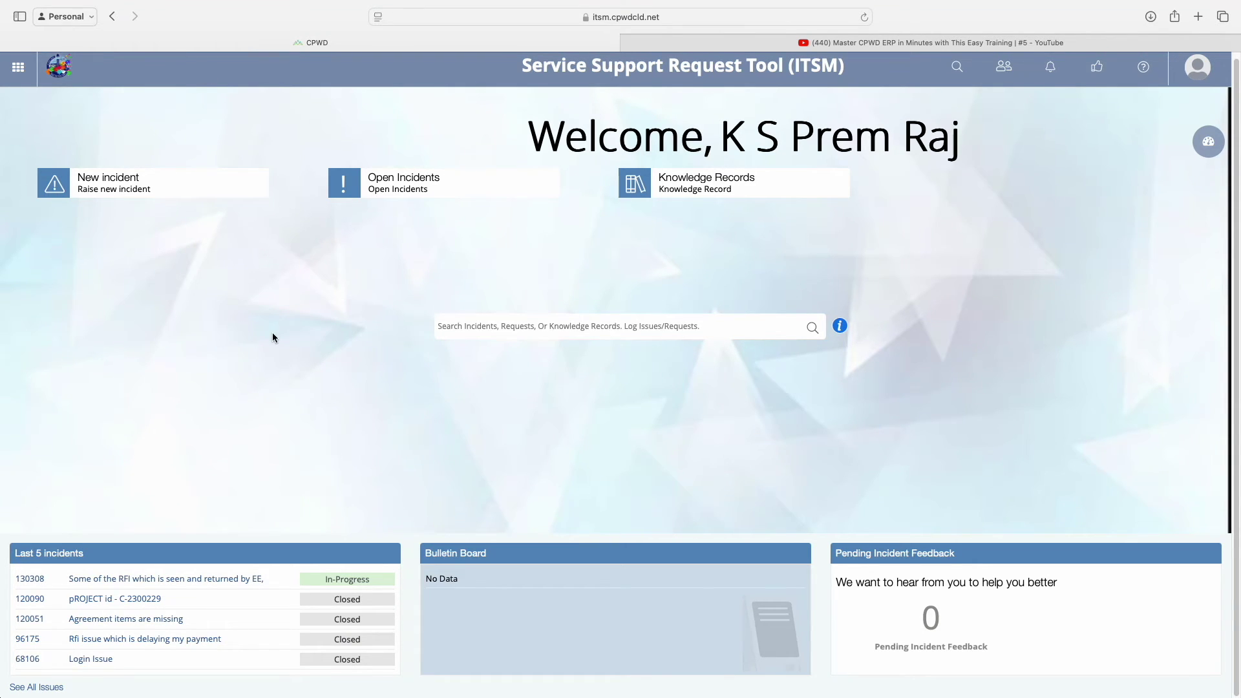
key("super+equal")
key("super+equal")
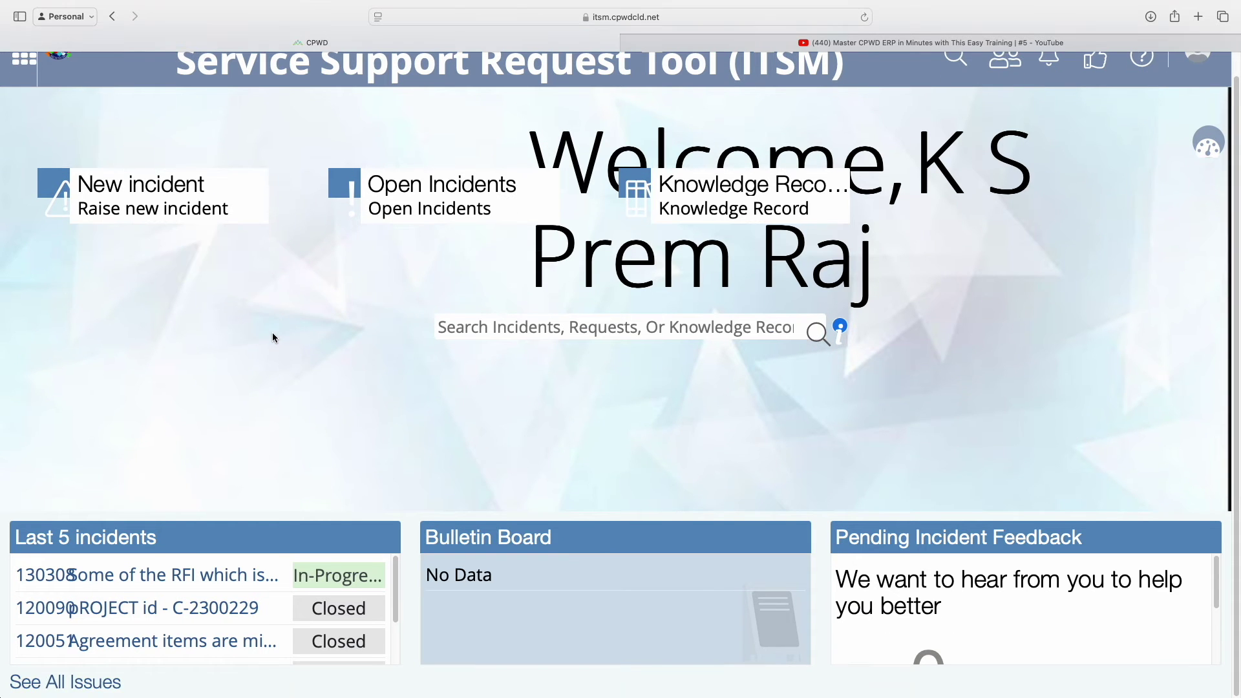
Open the top incident under Last 5 incidents and review its In-Progress status and eMB.pdf attachment.
left_click(336, 577)
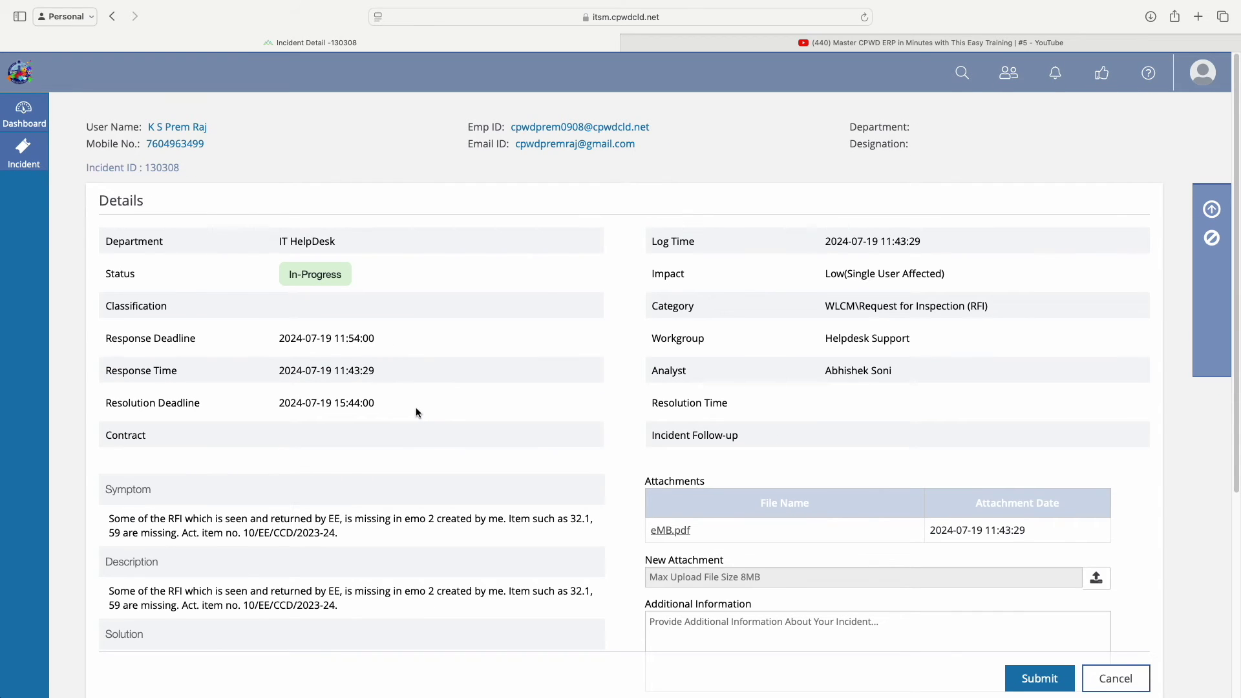
scroll(416, 413, "down", 1)
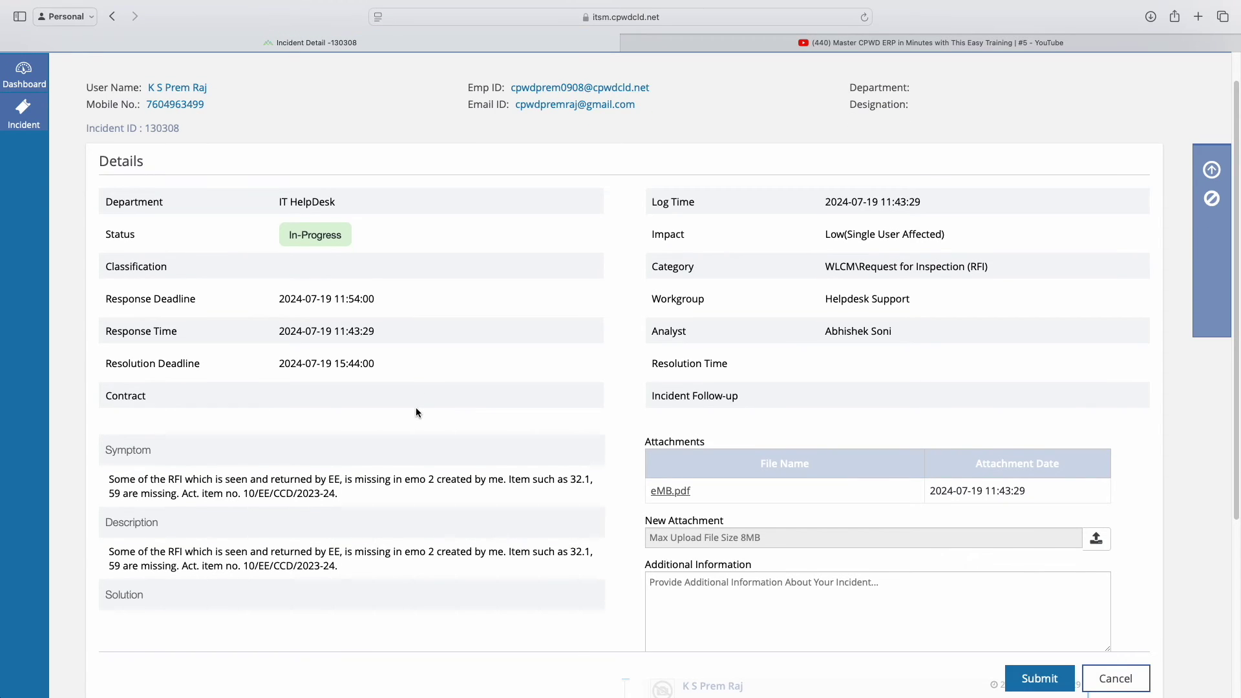
scroll(563, 426, "down", 3)
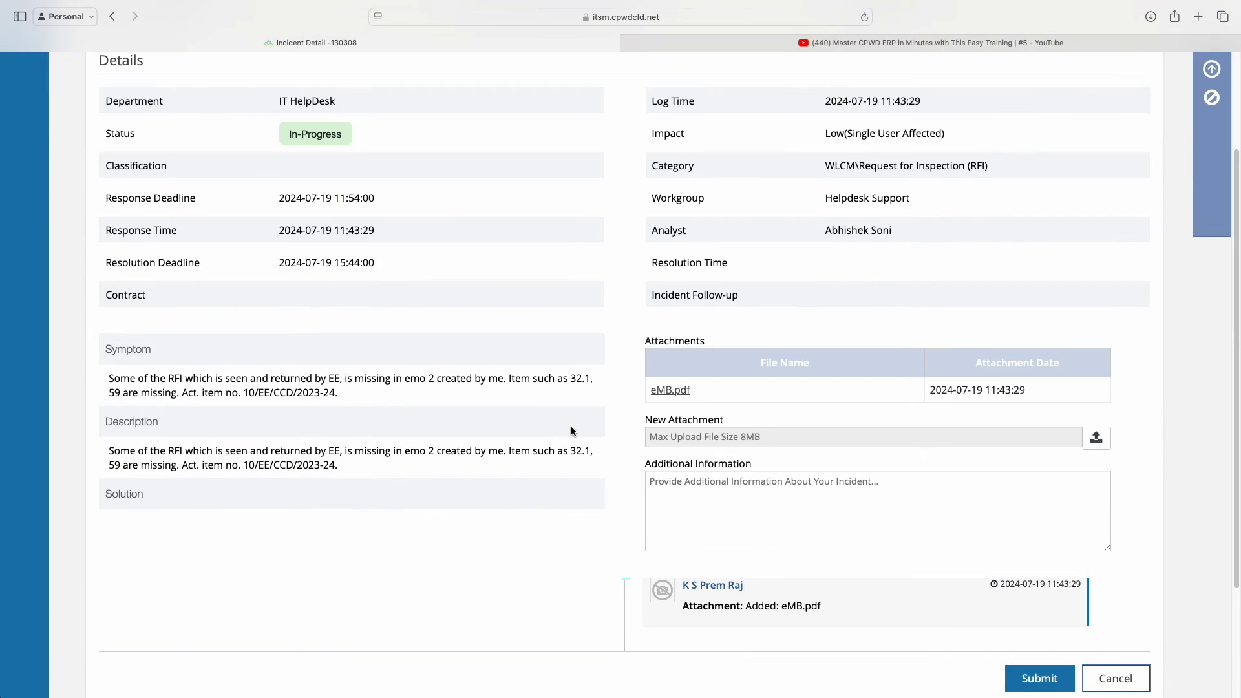
scroll(808, 440, "down", 4)
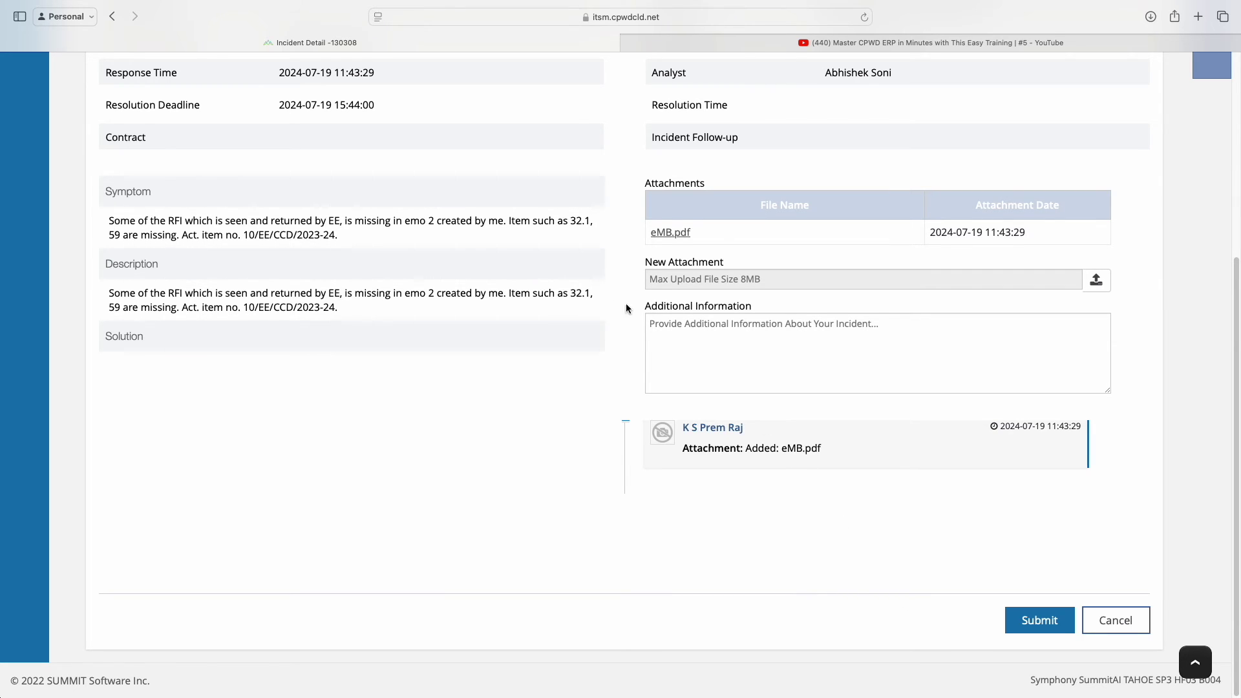
left_click(727, 323)
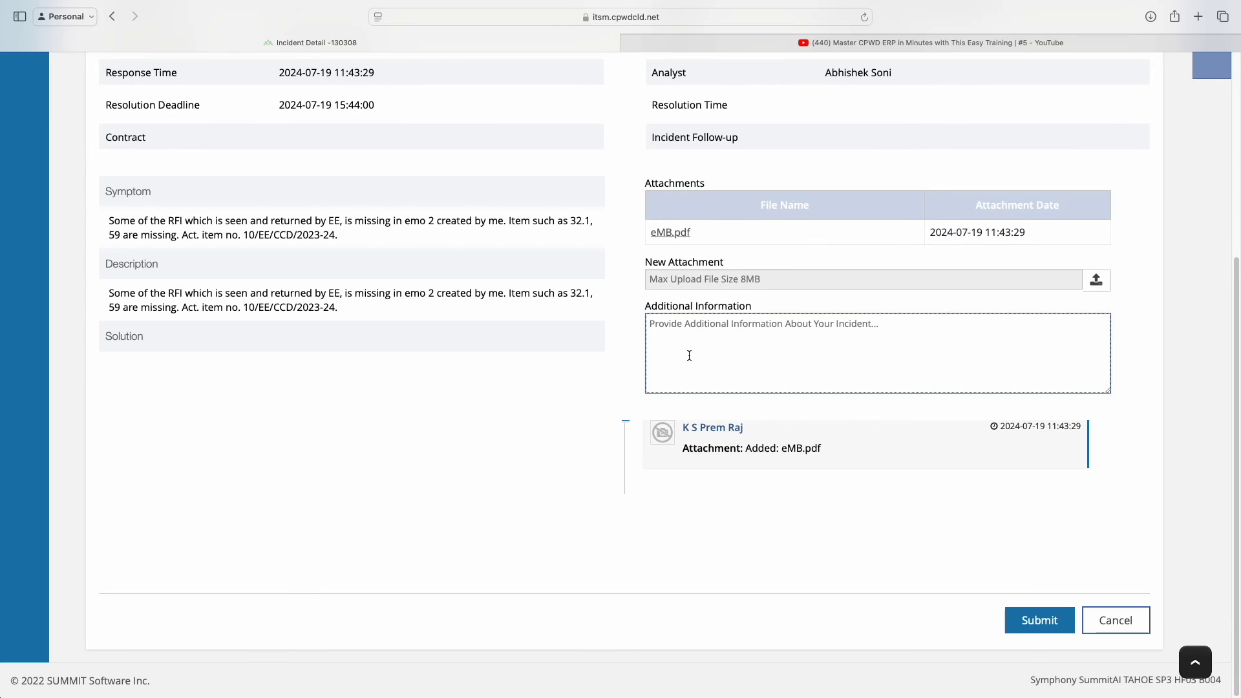
type("Eve")
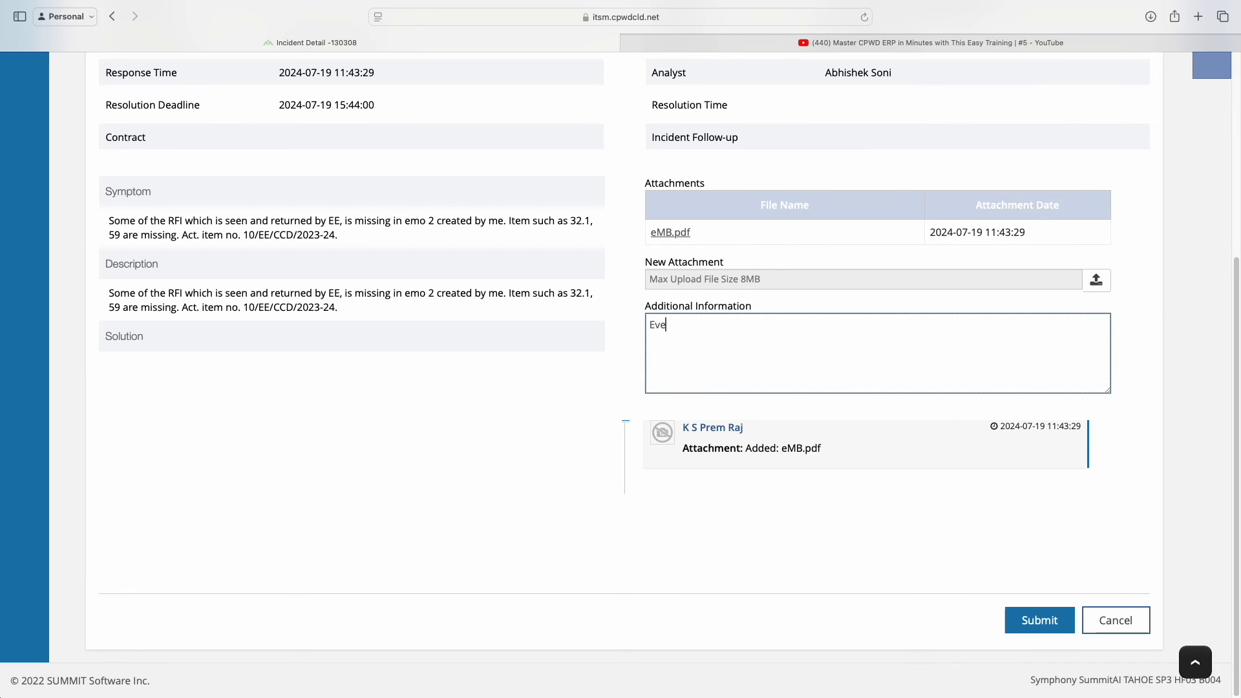
type("n abstra")
key("BackSpace")
key("BackSpace")
key("BackSpace")
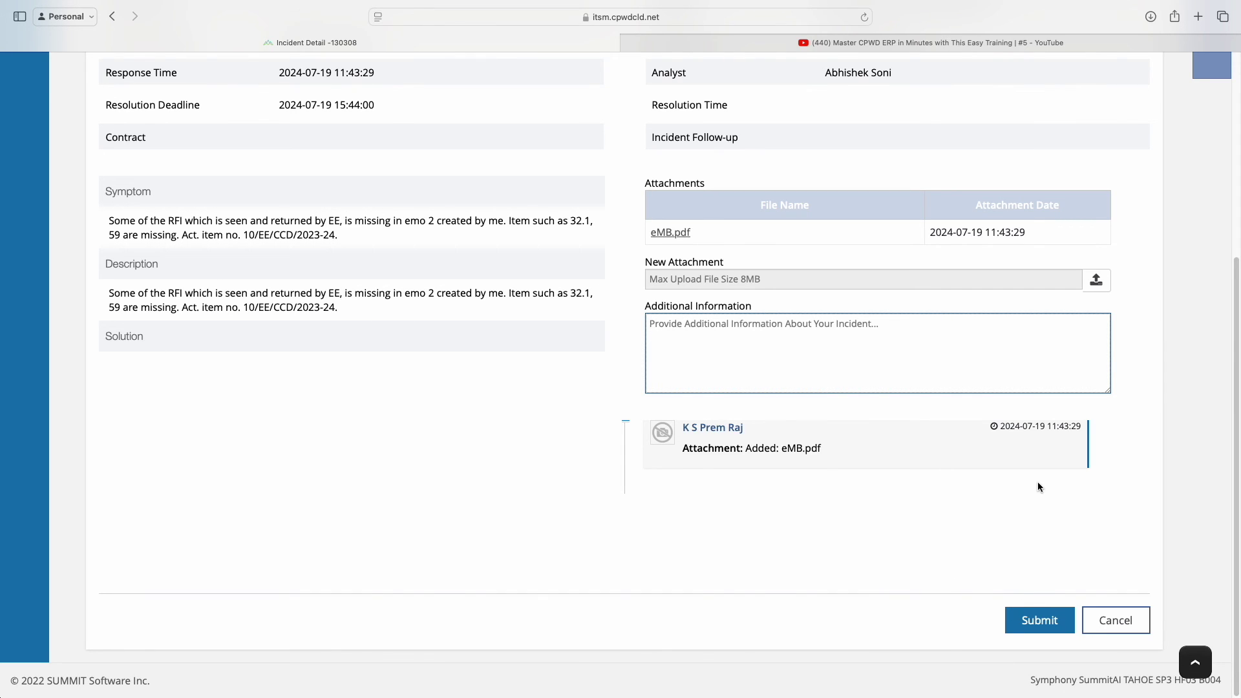
scroll(1036, 479, "up", 5)
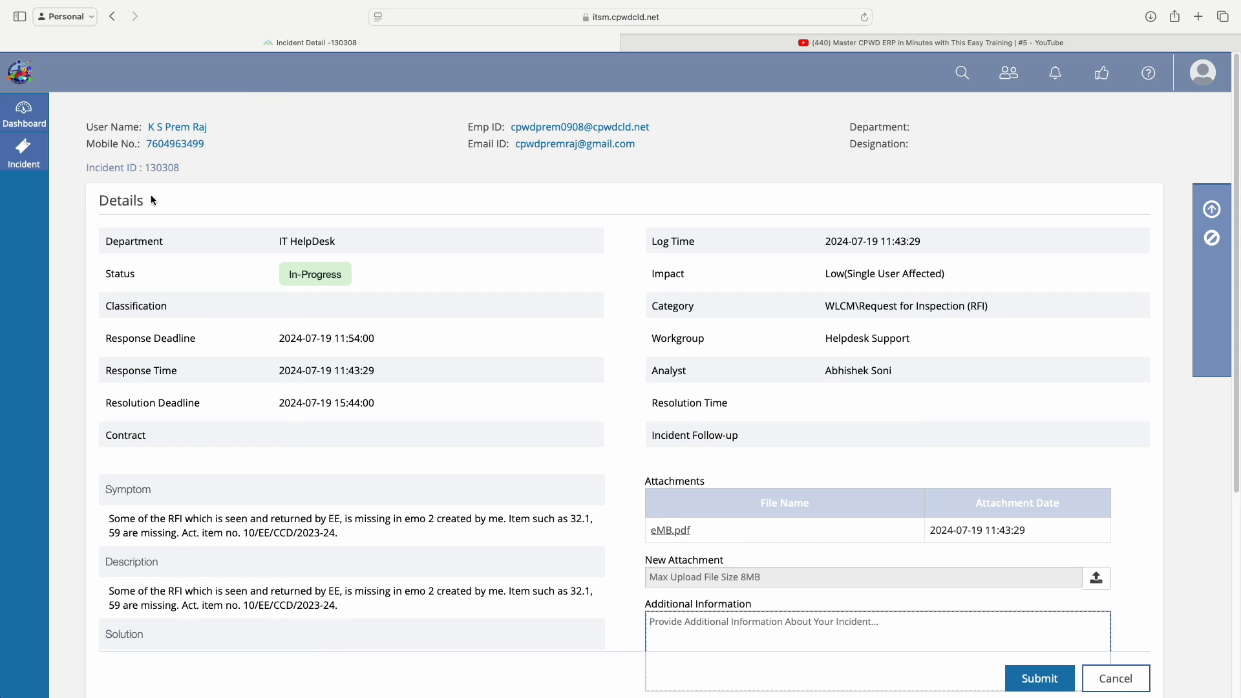
Go to Incident > My Incidents to see the RFI incident listed as In-Progress.
left_click(29, 166)
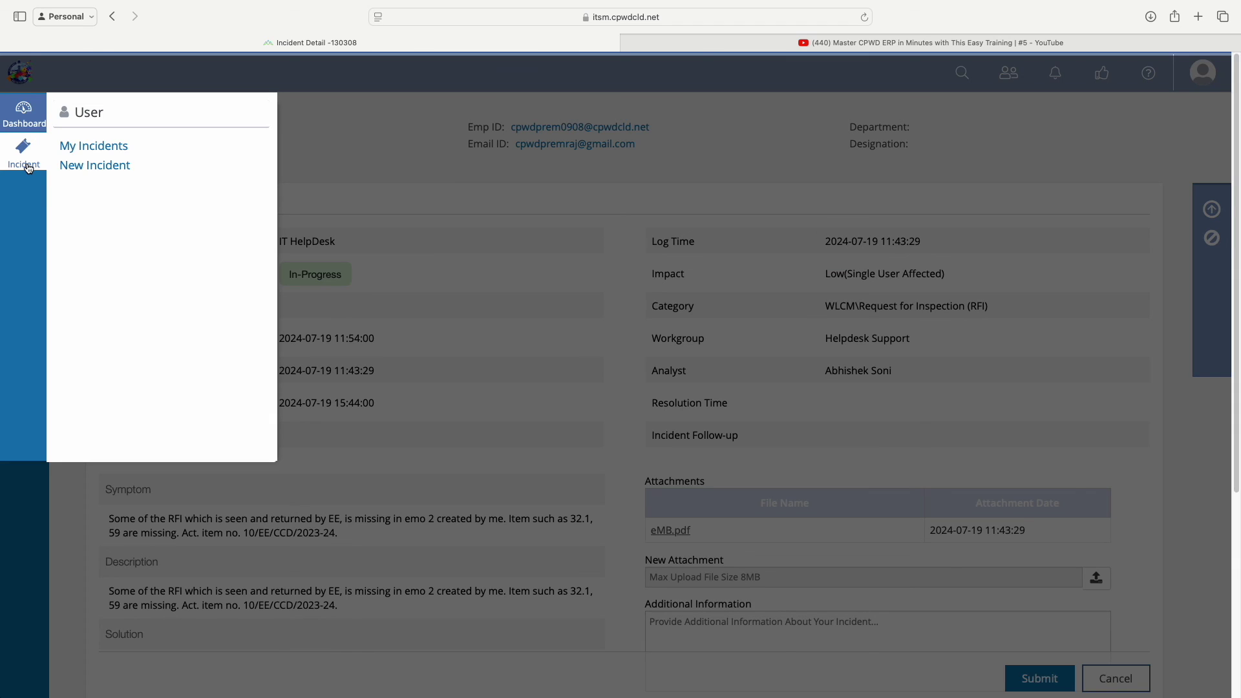
left_click(107, 148)
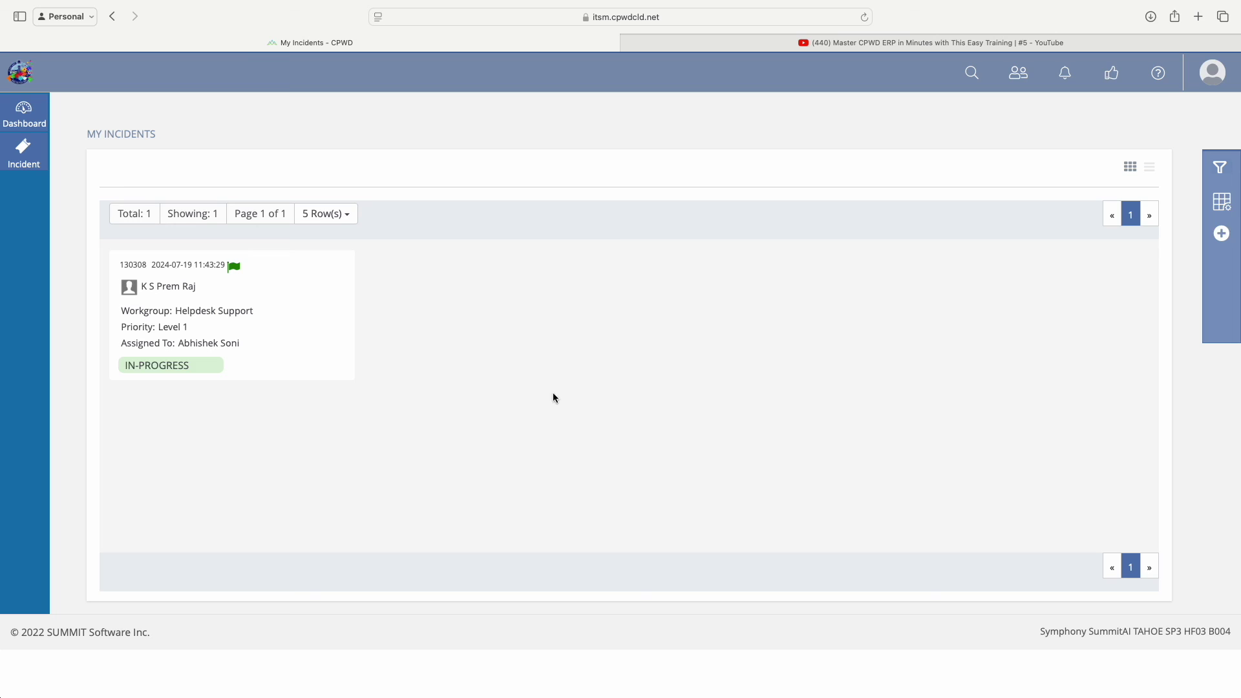
mouse_move(1180, 3)
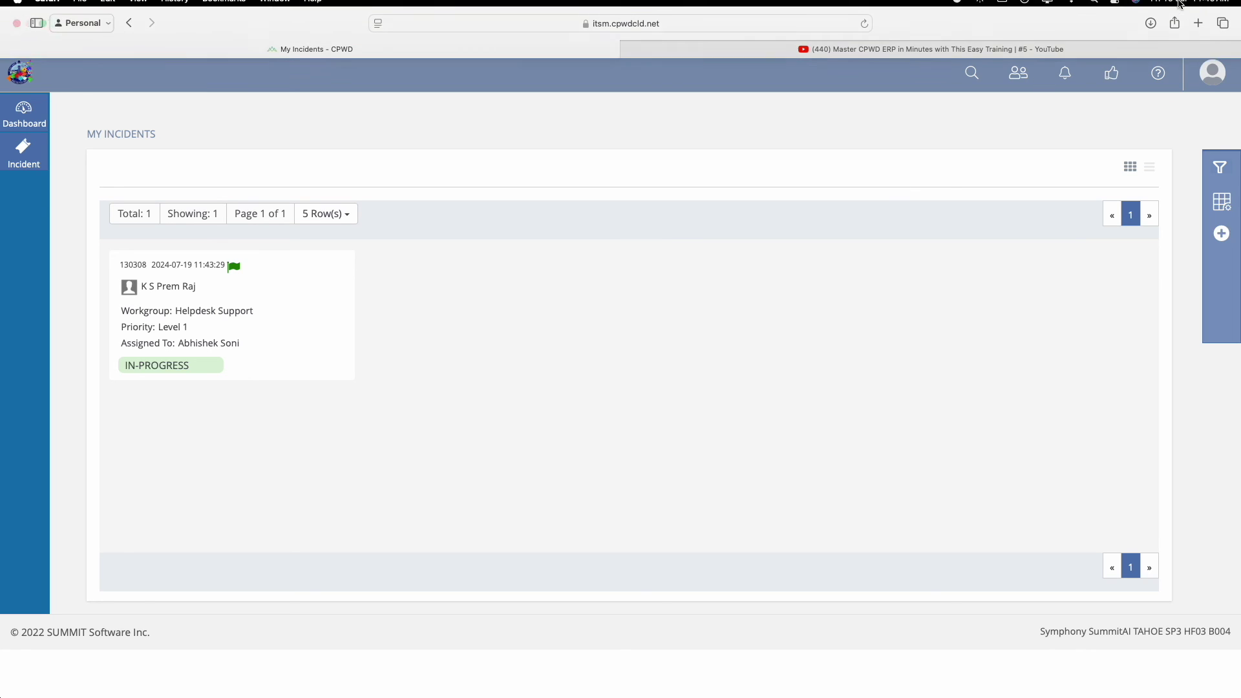